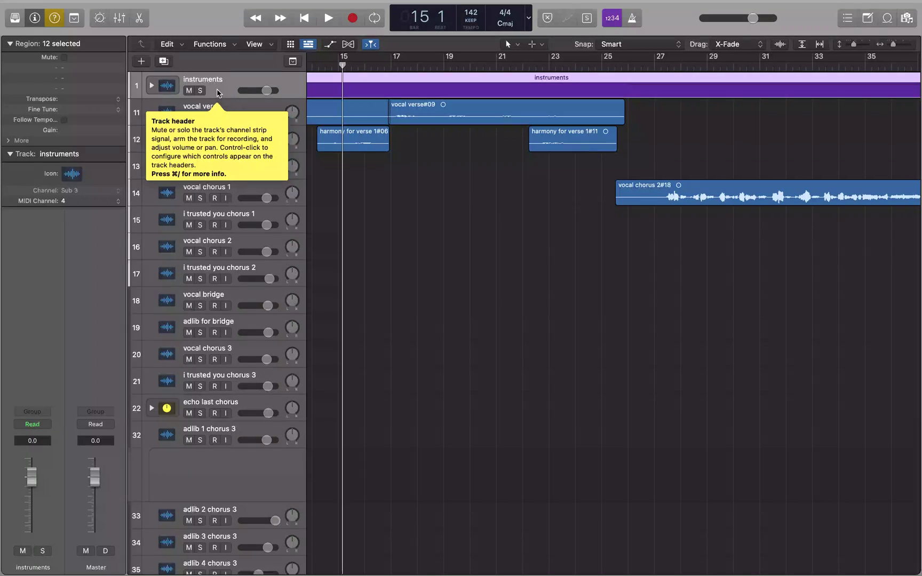
- Expand the instruments track stack so its subtracks are listed individually
{"action": "key", "text": "Down"}
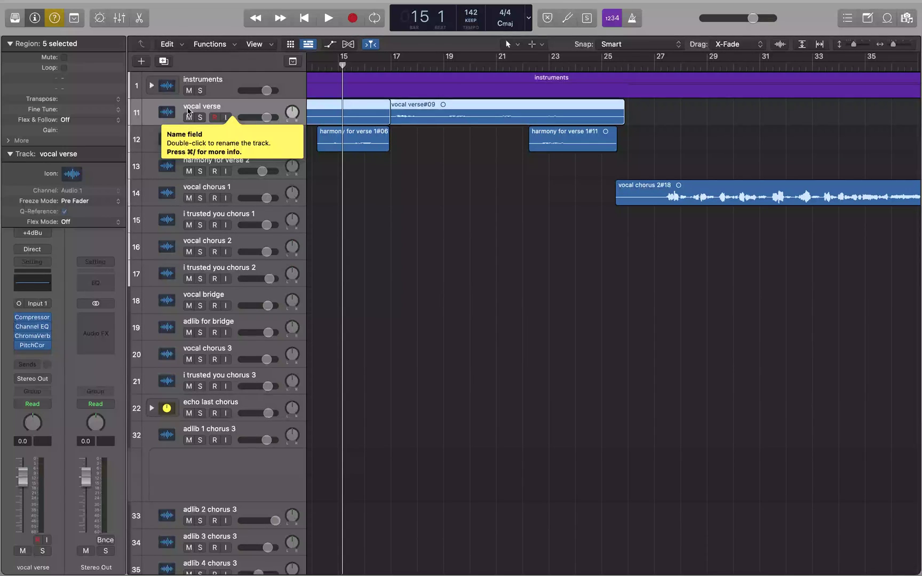
{"action": "left_click", "coordinate": [216, 91]}
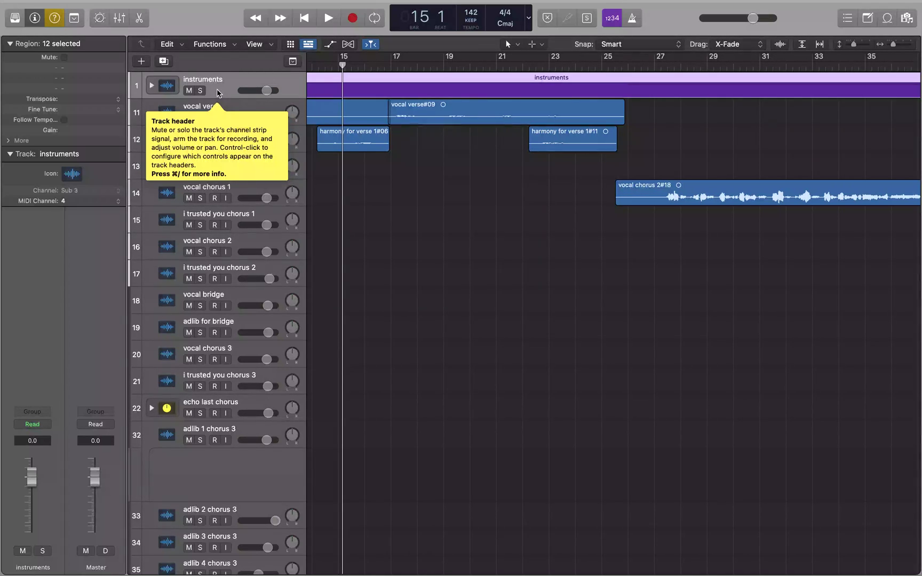
{"action": "key", "text": "super+Down"}
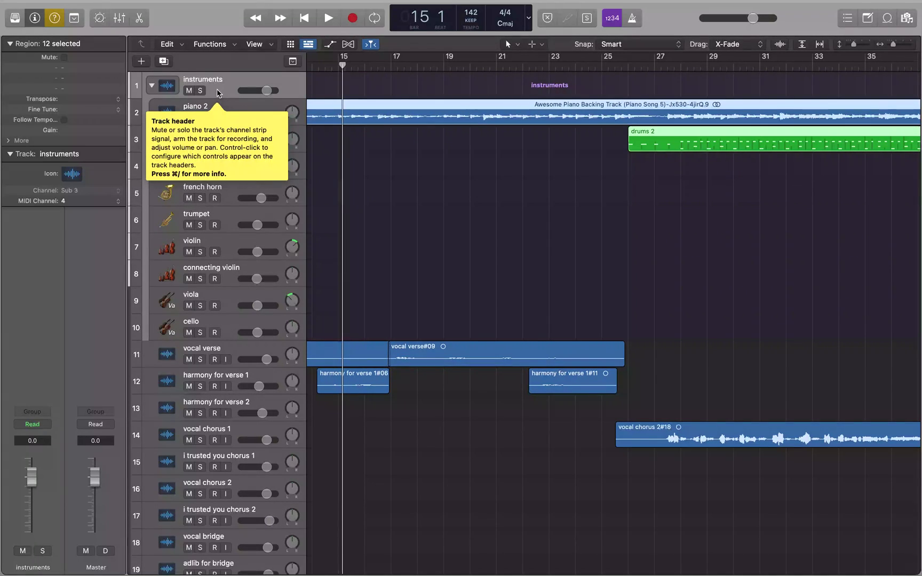
- Examine the tracks inside the instruments stack one by one, from piano 2 through cello and on to vocal verse
{"action": "left_click", "coordinate": [187, 111]}
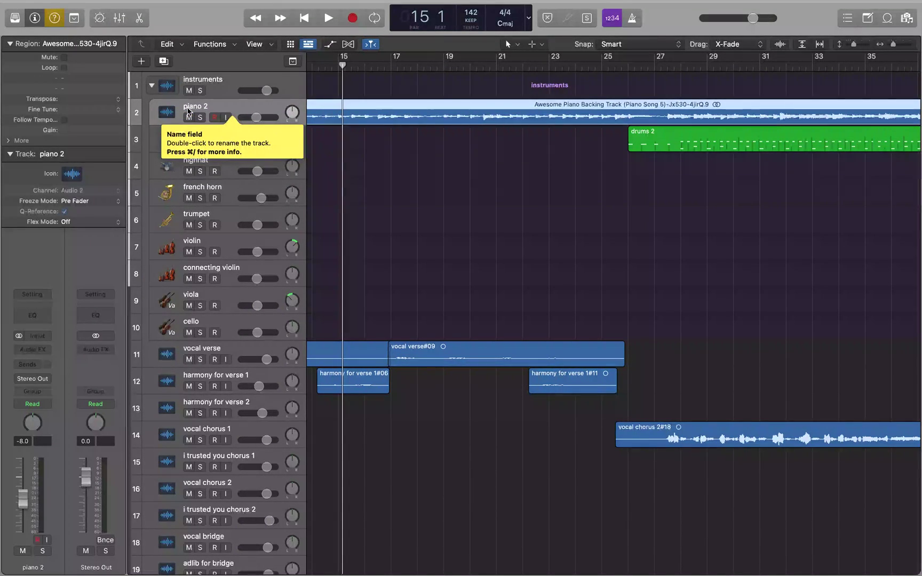
{"action": "left_click", "coordinate": [188, 138]}
{"action": "left_click", "coordinate": [188, 164]}
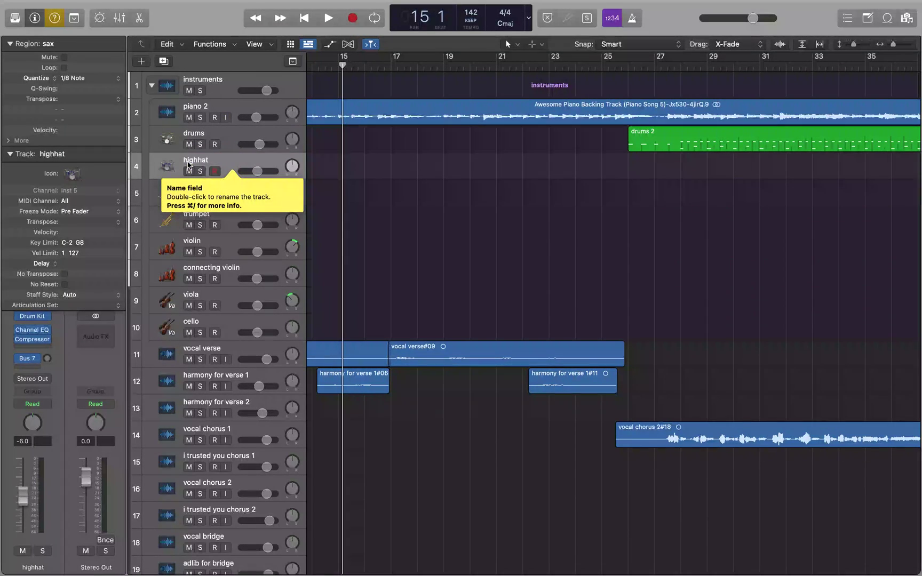
{"action": "left_click", "coordinate": [187, 191]}
{"action": "left_click", "coordinate": [188, 219]}
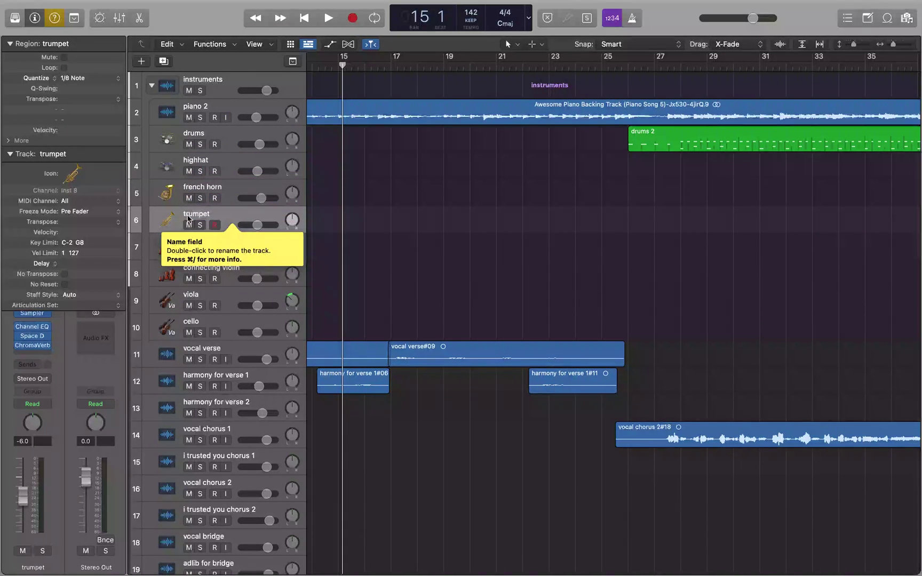
{"action": "left_click", "coordinate": [187, 245]}
{"action": "left_click", "coordinate": [188, 272]}
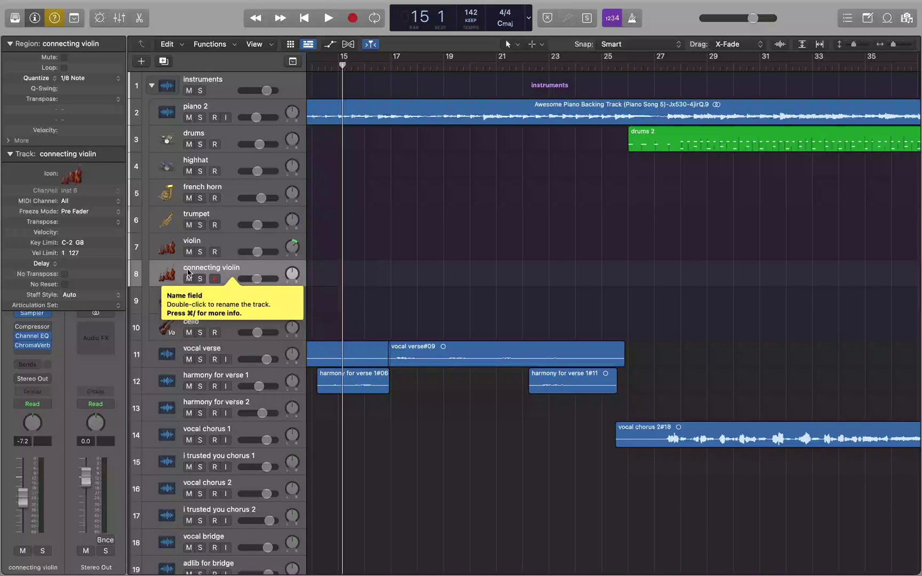
{"action": "left_click", "coordinate": [188, 299]}
{"action": "left_click", "coordinate": [188, 326]}
{"action": "left_click", "coordinate": [188, 352]}
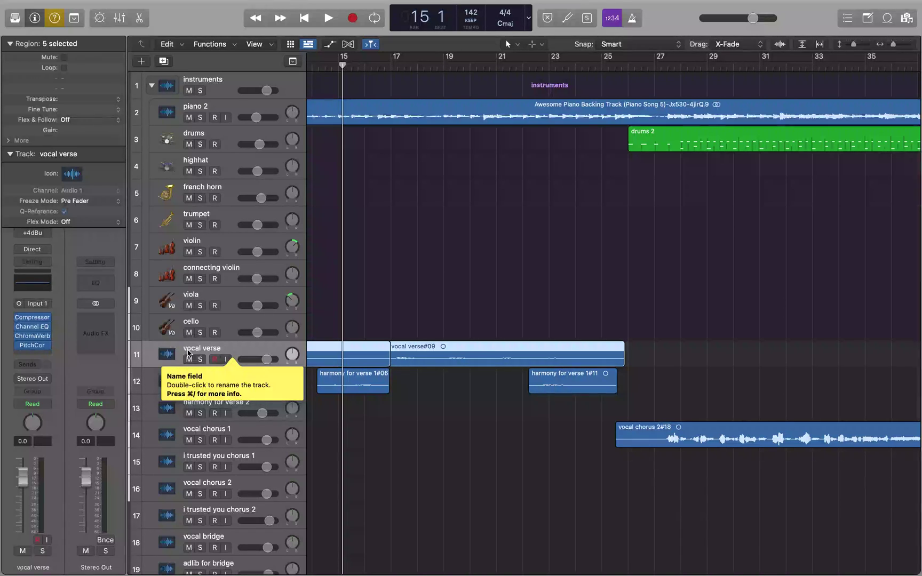
- Move the drums and highhat tracks together out of the instruments stack, placing them directly above the vocal verse track
{"action": "left_click", "coordinate": [188, 326]}
{"action": "left_click", "coordinate": [188, 299]}
{"action": "left_click", "coordinate": [188, 273]}
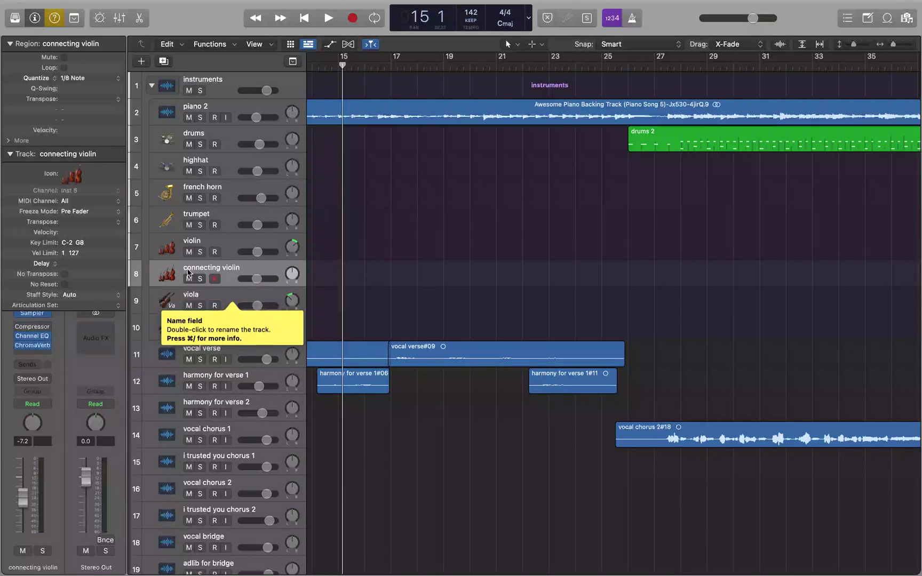
{"action": "left_click", "coordinate": [188, 247]}
{"action": "left_click", "coordinate": [188, 219]}
{"action": "left_click", "coordinate": [188, 192]}
{"action": "left_click", "coordinate": [187, 166]}
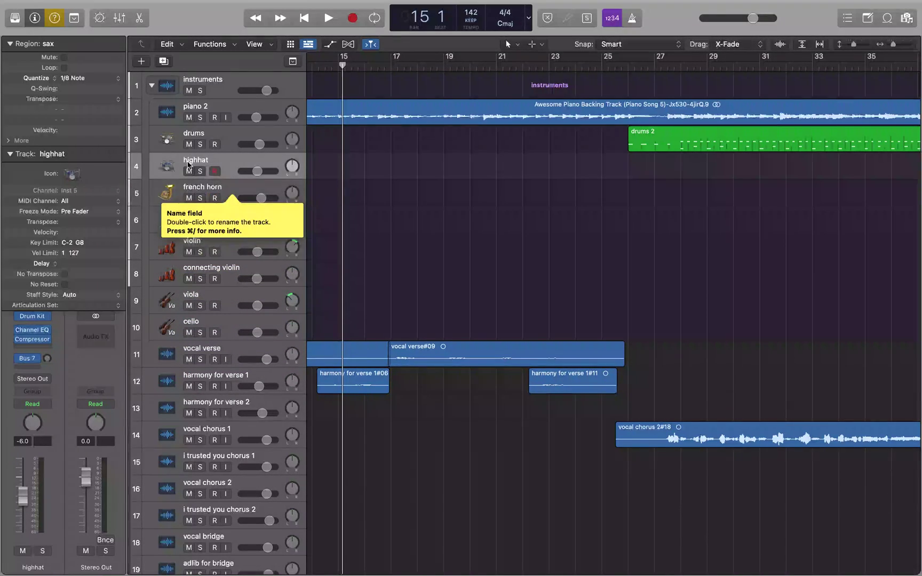
{"action": "left_click", "coordinate": [187, 139]}
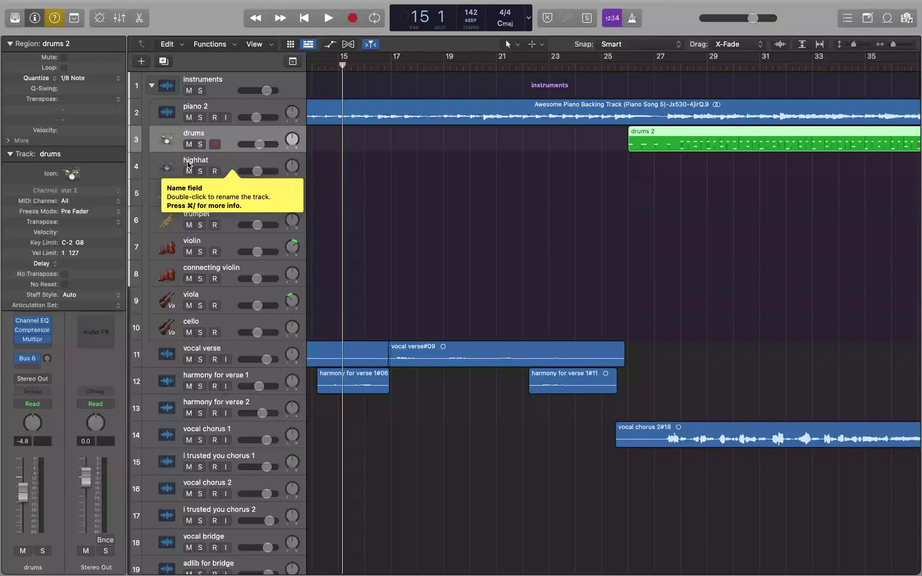
{"action": "left_click", "coordinate": [188, 166], "text": "shift"}
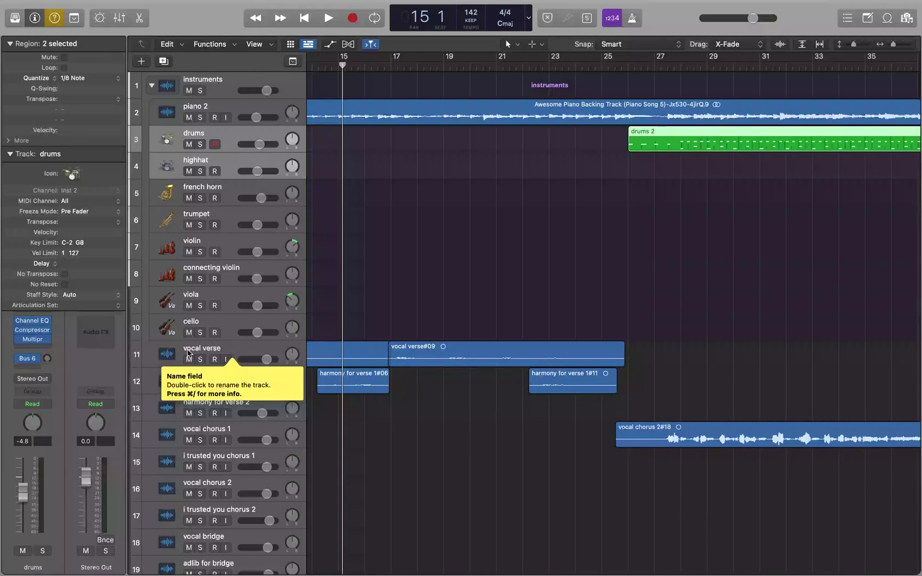
{"action": "mouse_move", "coordinate": [187, 352]}
{"action": "left_mouse_down"}
{"action": "mouse_move", "coordinate": [206, 369]}
{"action": "mouse_move", "coordinate": [188, 352]}
{"action": "left_mouse_up"}
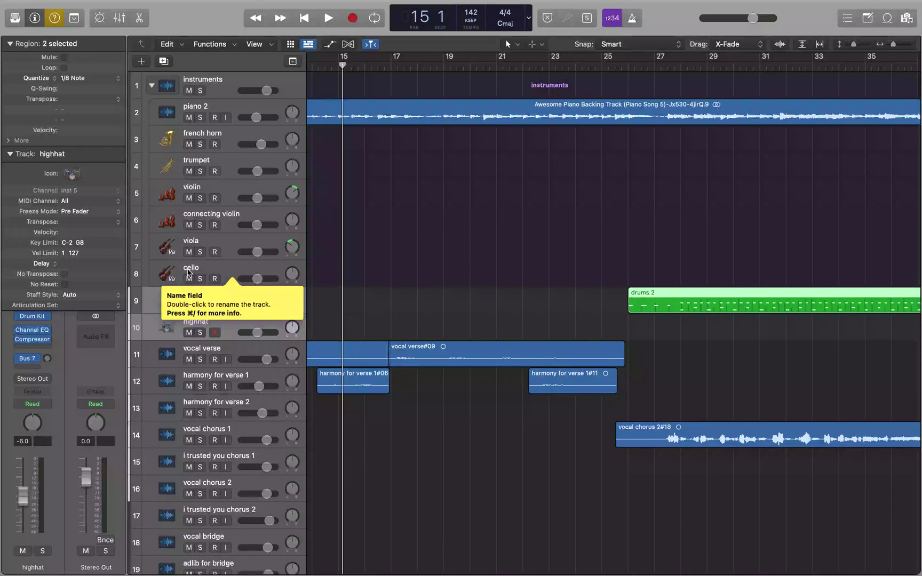
- Collapse the instruments stack and check the position of the drums and highhat tracks relative to it
{"action": "left_click", "coordinate": [187, 244]}
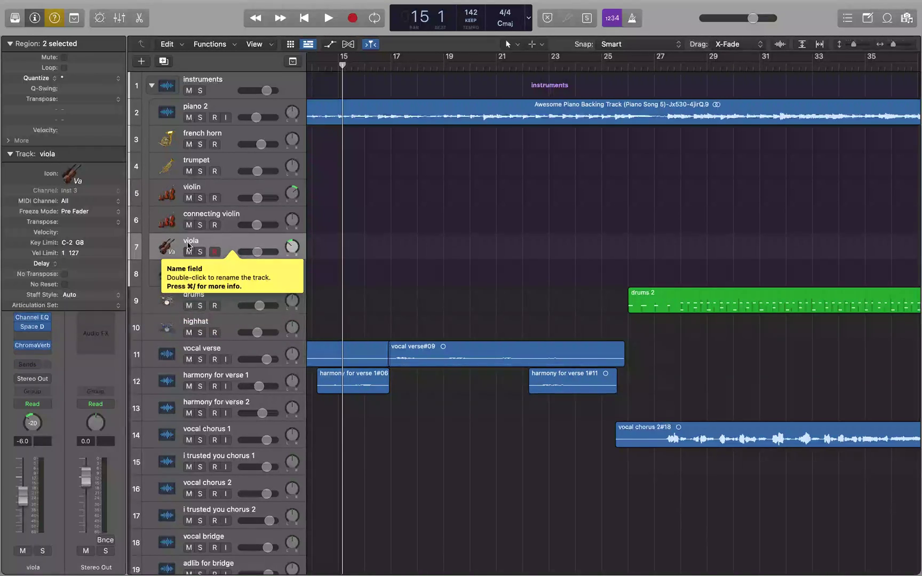
{"action": "key", "text": "ctrl+Left"}
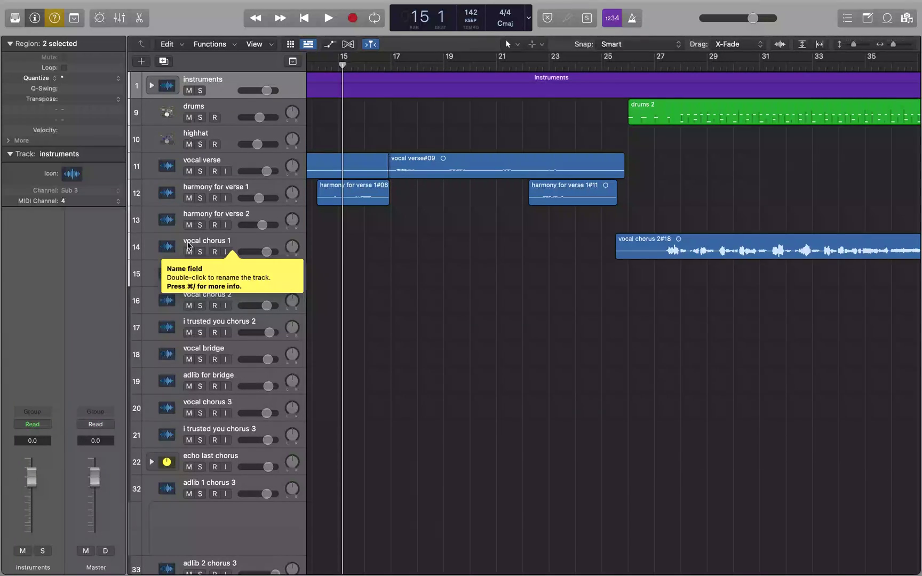
{"action": "left_click", "coordinate": [188, 219]}
{"action": "left_click", "coordinate": [187, 192]}
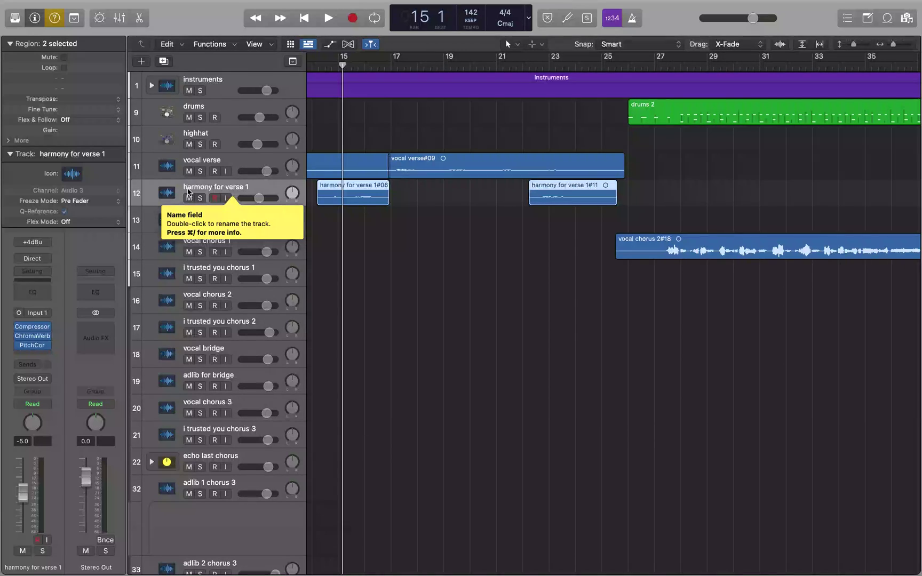
{"action": "left_click", "coordinate": [217, 92]}
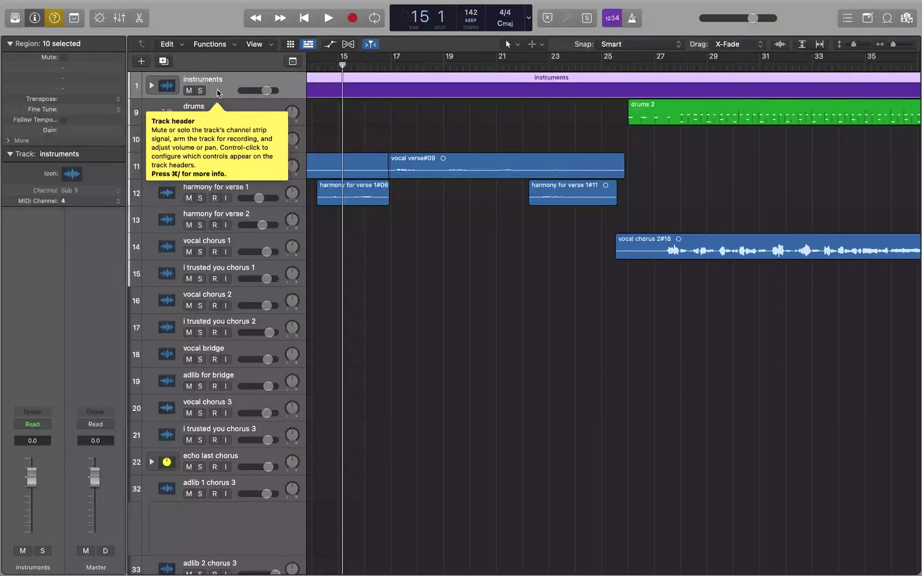
{"action": "left_click", "coordinate": [188, 110]}
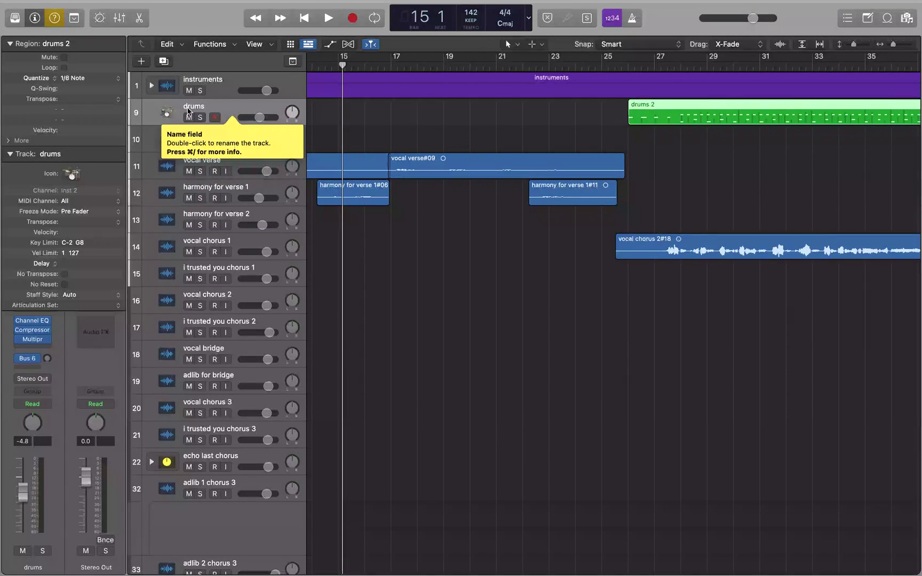
{"action": "left_click", "coordinate": [188, 137]}
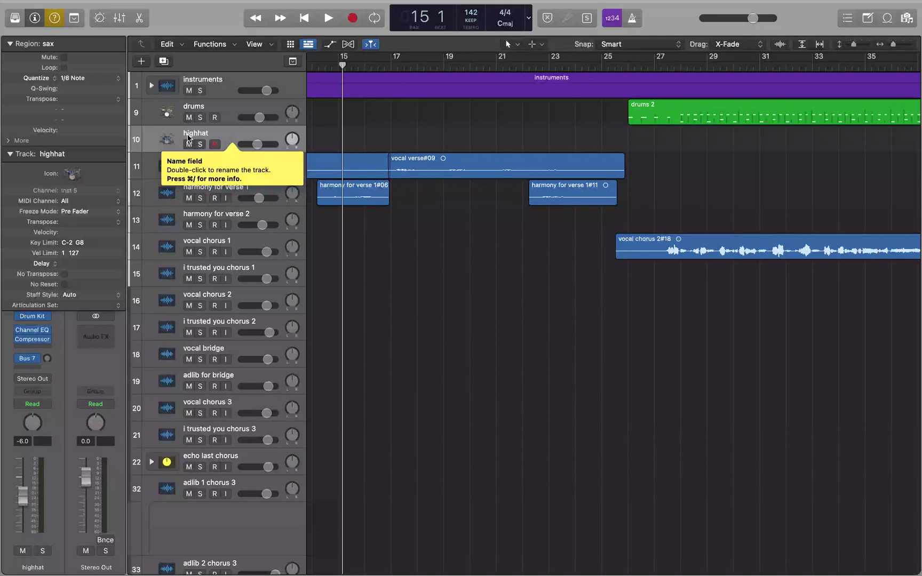
{"action": "left_click", "coordinate": [189, 109]}
- Move the collapsed instruments stack below highhat, directly above vocal verse, and check the highhat and drums tracks above it
{"action": "left_click", "coordinate": [216, 91]}
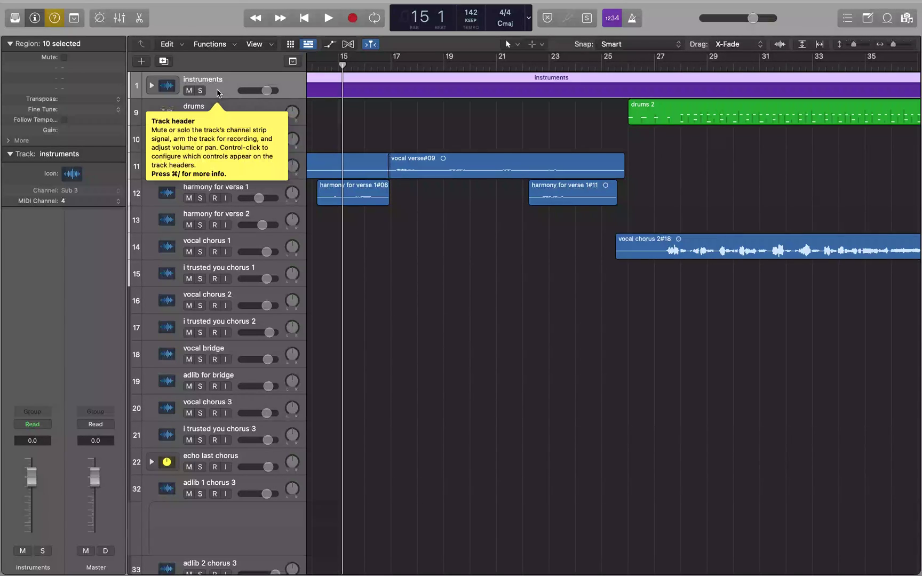
{"action": "left_click", "coordinate": [188, 109]}
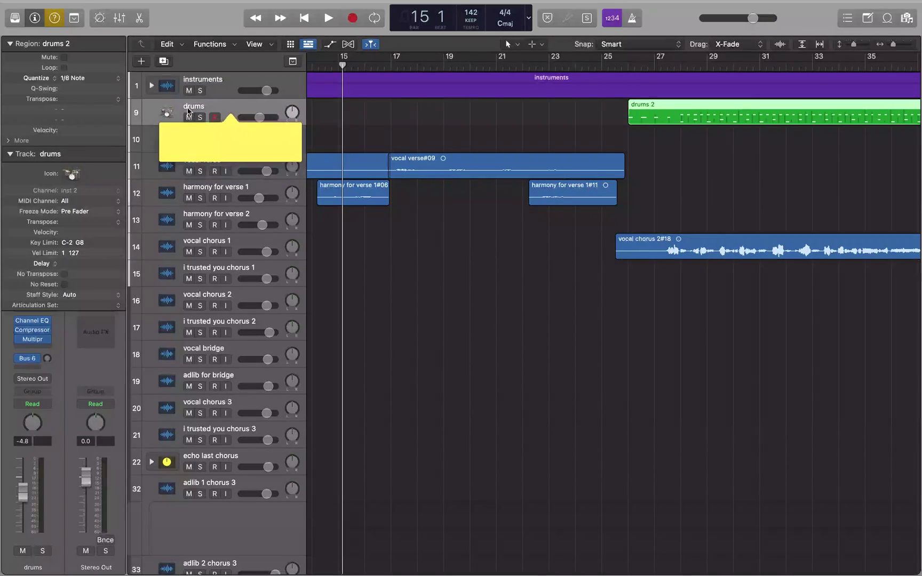
{"action": "left_click", "coordinate": [188, 137]}
{"action": "left_click", "coordinate": [188, 164]}
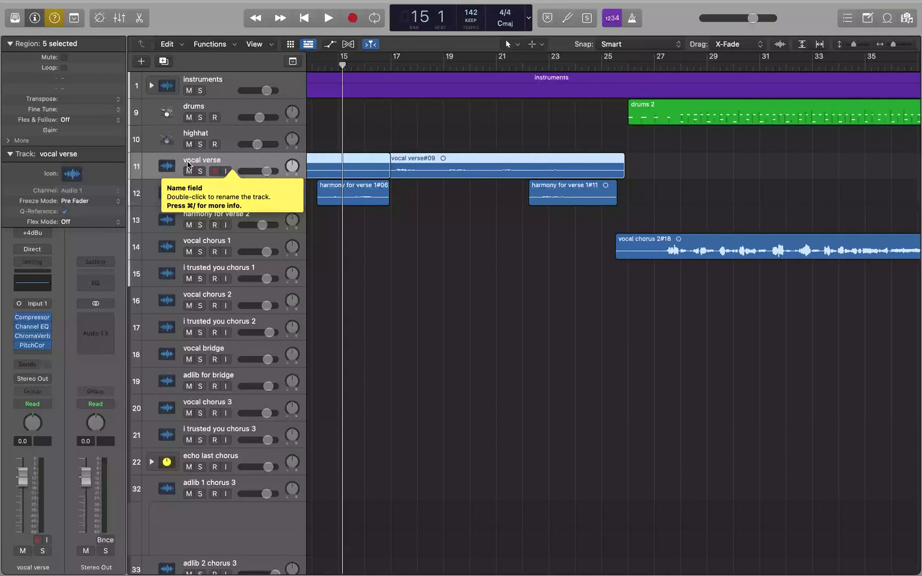
{"action": "left_click_drag", "start_coordinate": [188, 164], "coordinate": [206, 180]}
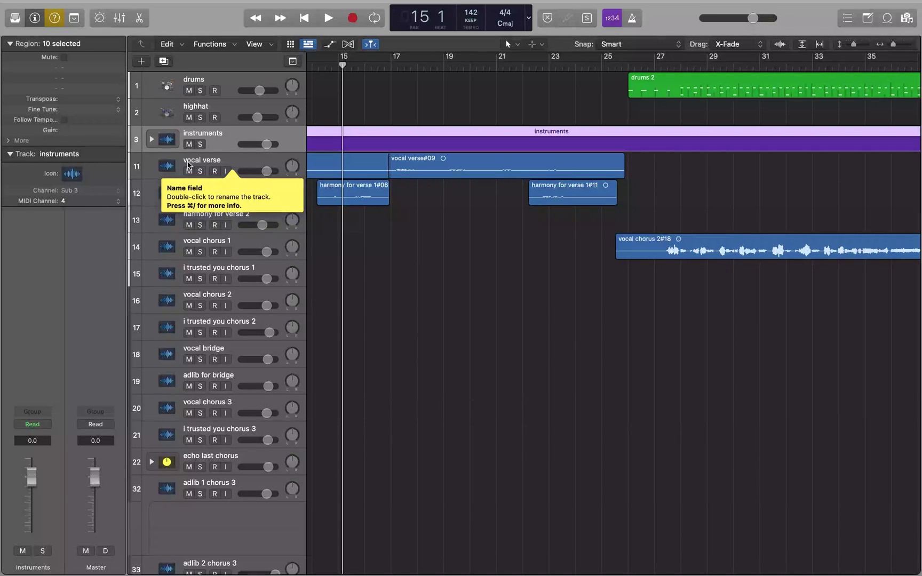
{"action": "left_click", "coordinate": [188, 111]}
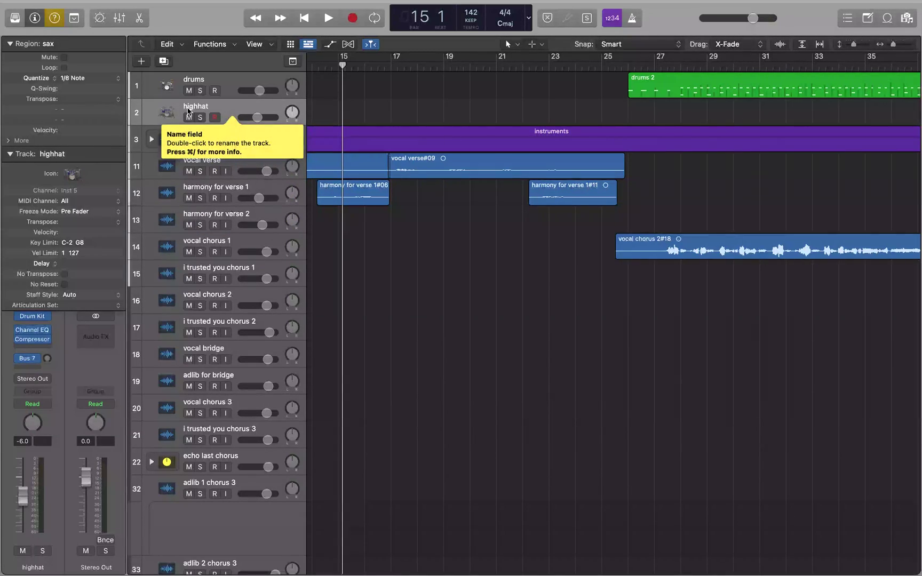
{"action": "left_click", "coordinate": [188, 84]}
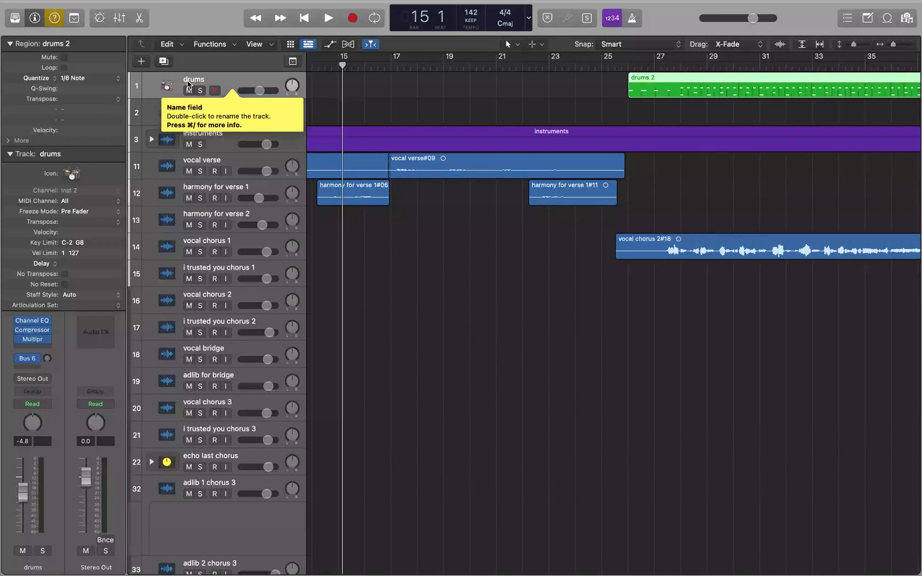
- Expand the instruments stack again and go to its first subtrack, piano 2
{"action": "left_click", "coordinate": [208, 115]}
{"action": "left_click", "coordinate": [216, 144]}
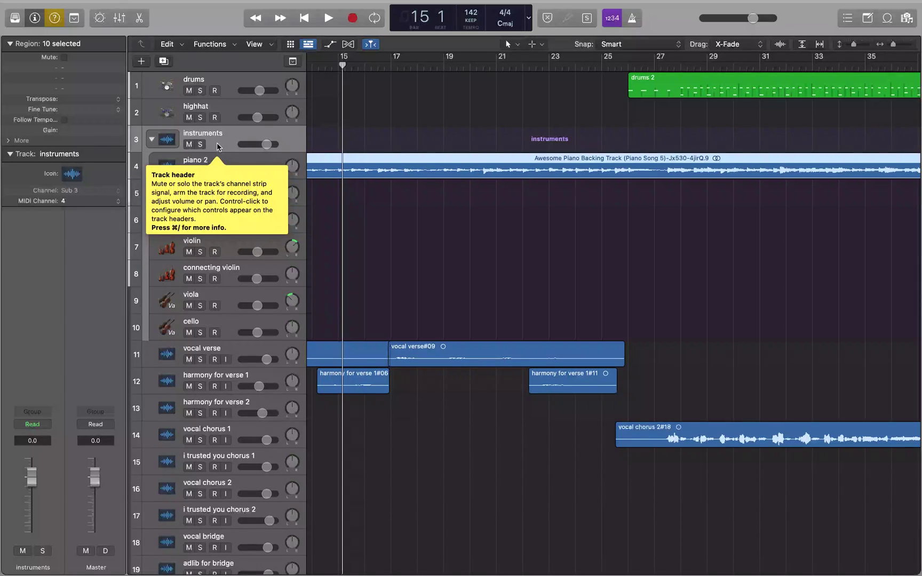
{"action": "key", "text": "ctrl+Down"}
{"action": "key", "text": "Down"}
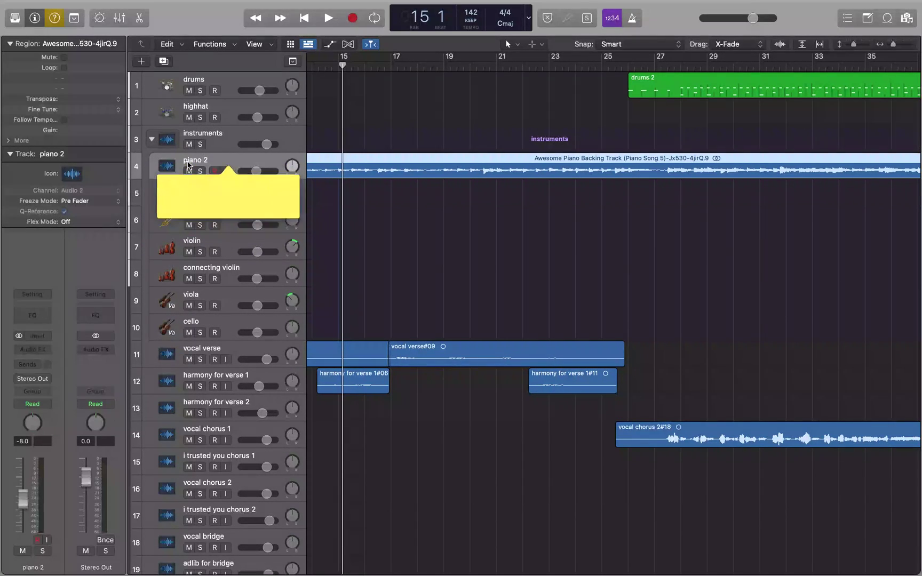
- Move the highhat track into the instruments stack, placing it between piano 2 and french horn
{"action": "key", "text": "Up"}
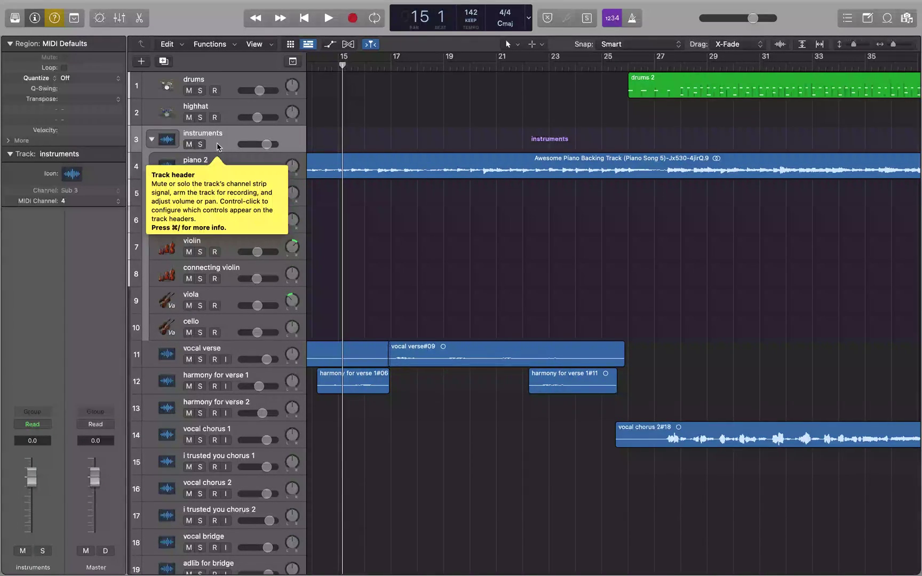
{"action": "key", "text": "Up"}
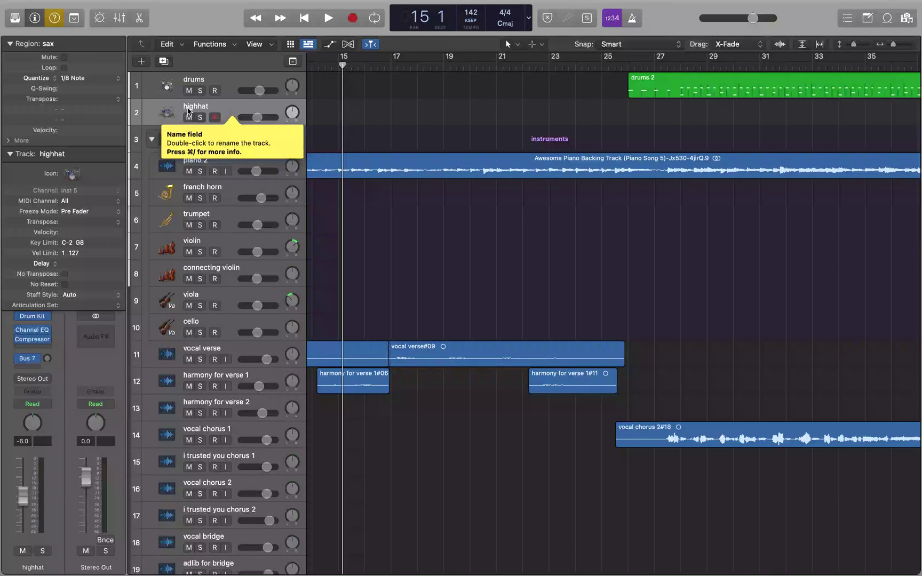
{"action": "key", "text": "Down"}
{"action": "key", "text": "Down"}
{"action": "key", "text": "Down"}
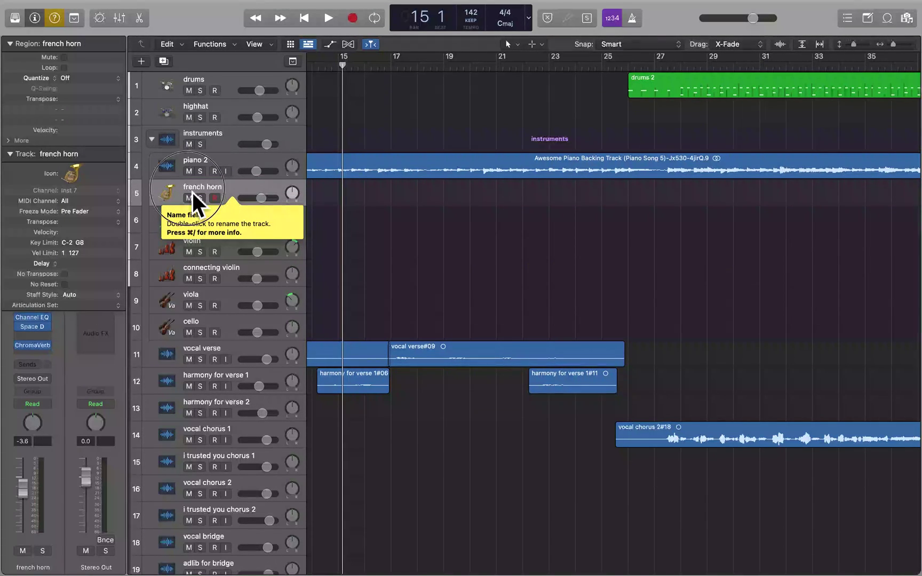
{"action": "mouse_move", "coordinate": [188, 191]}
{"action": "left_mouse_down"}
{"action": "mouse_move", "coordinate": [206, 208]}
{"action": "mouse_move", "coordinate": [187, 191]}
{"action": "left_mouse_up"}
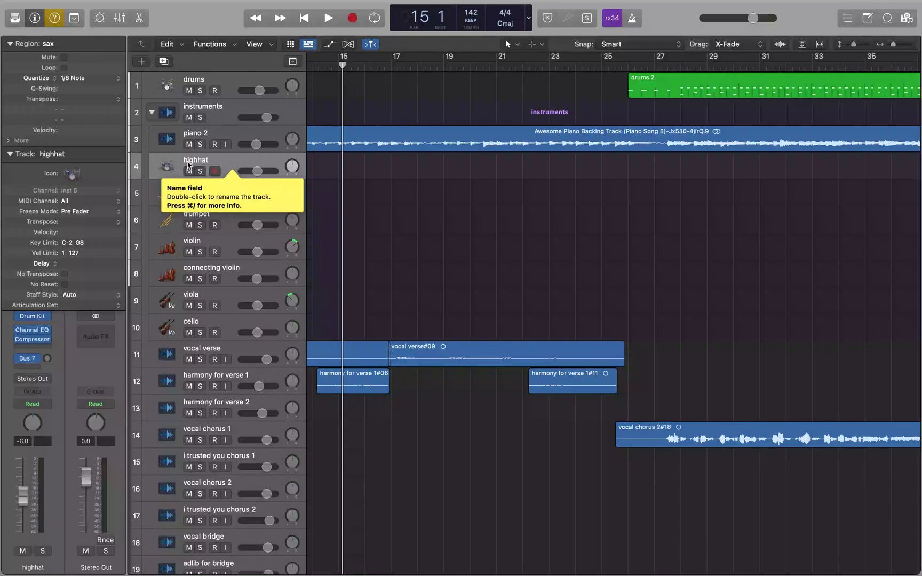
- Collapse the instruments stack and select the vocal verse track below it
{"action": "left_click", "coordinate": [188, 137]}
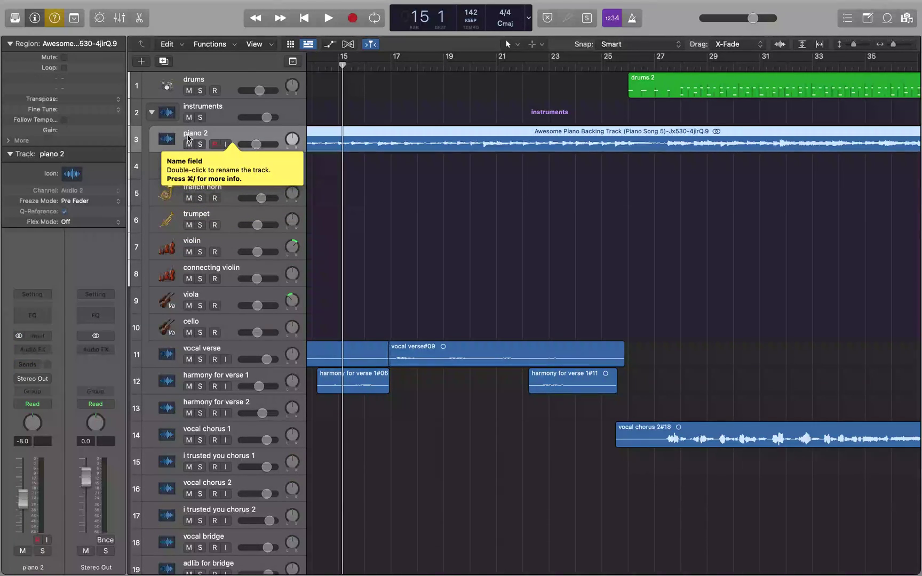
{"action": "left_click", "coordinate": [217, 118]}
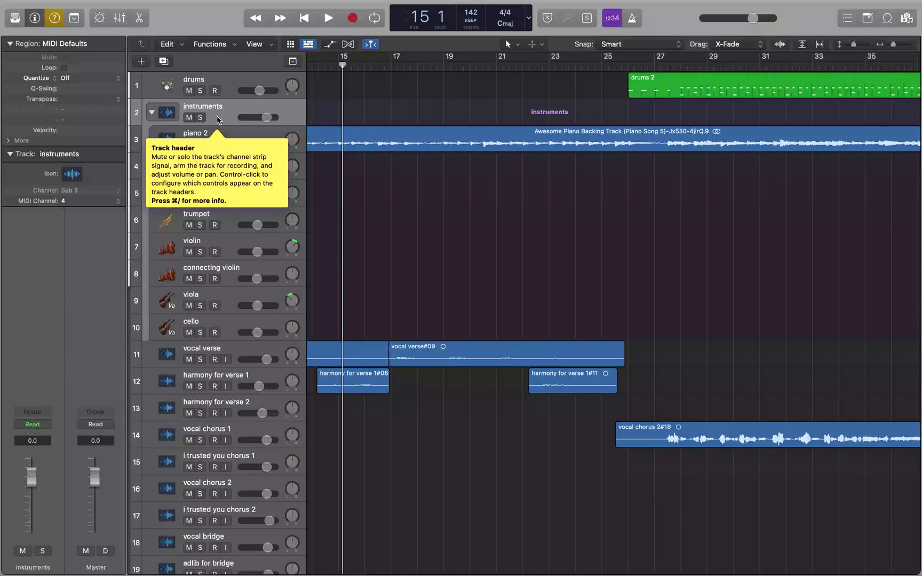
{"action": "key", "text": "ctrl+alt+super+Left"}
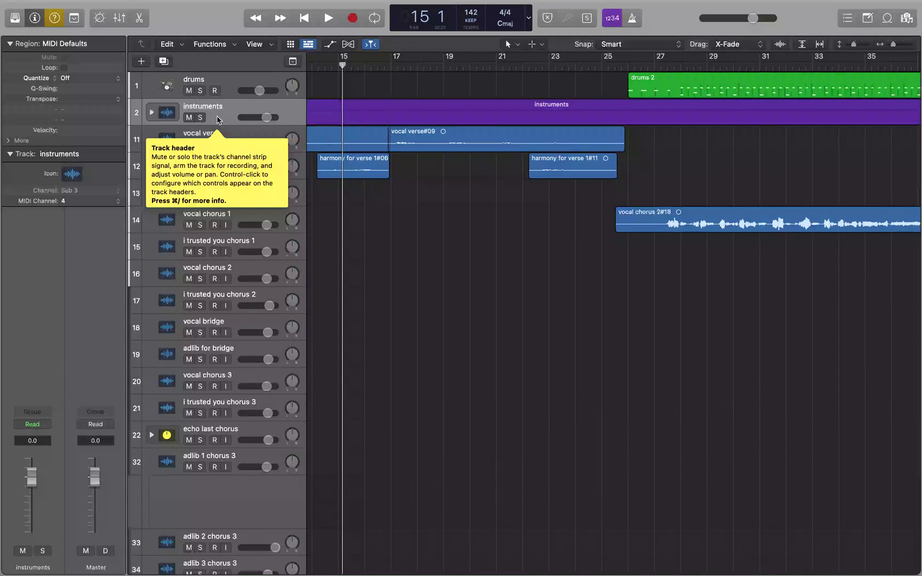
{"action": "left_click", "coordinate": [188, 137]}
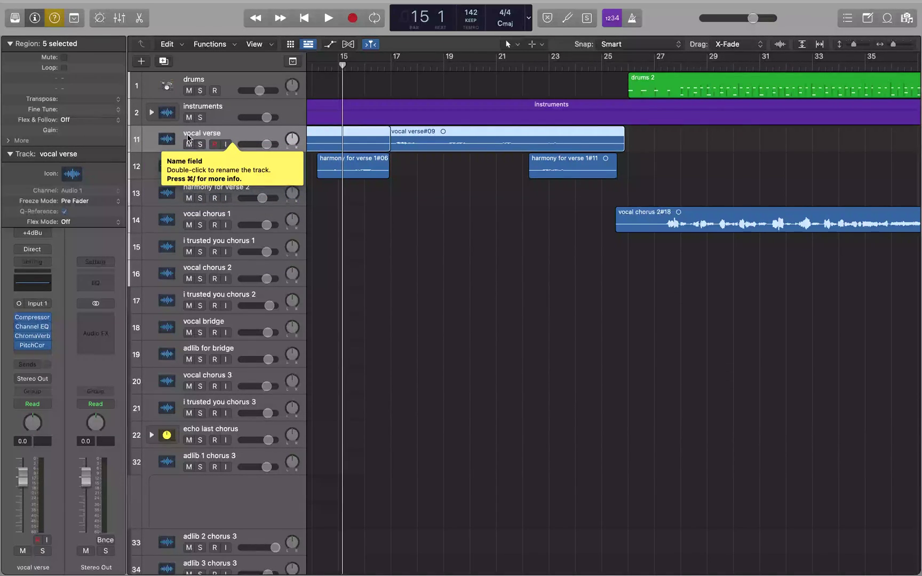
- Check the order of the tracks above vocal verse, going through the instruments stack up to the drums track
{"action": "left_click", "coordinate": [216, 118]}
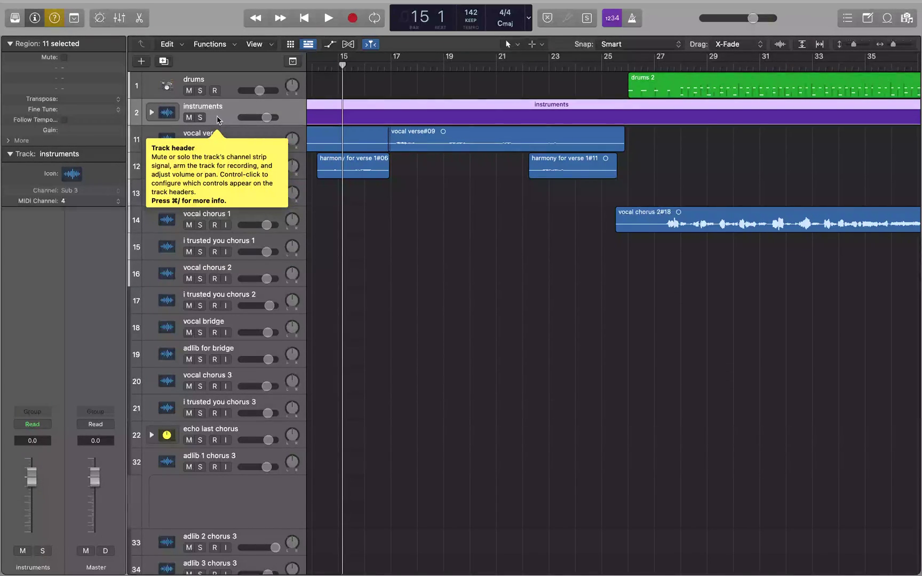
{"action": "left_click", "coordinate": [188, 84]}
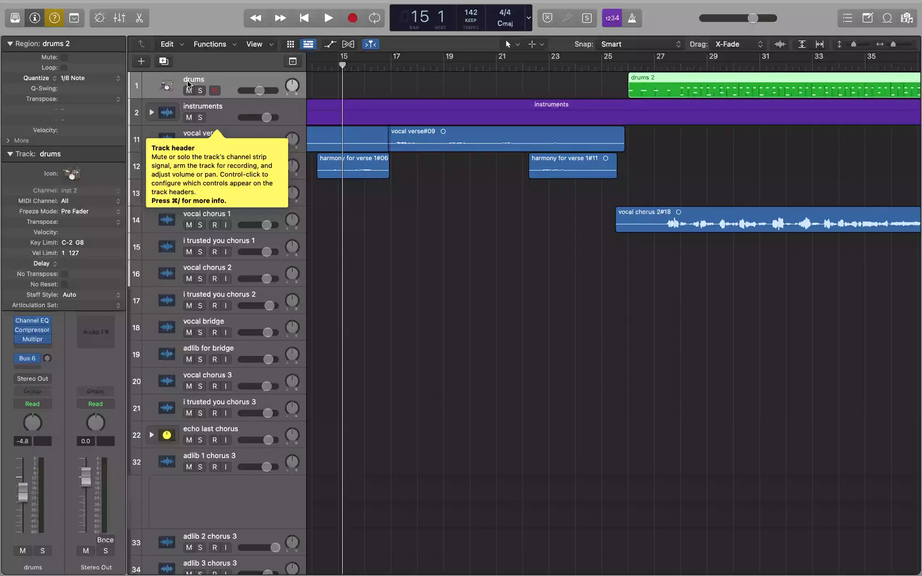
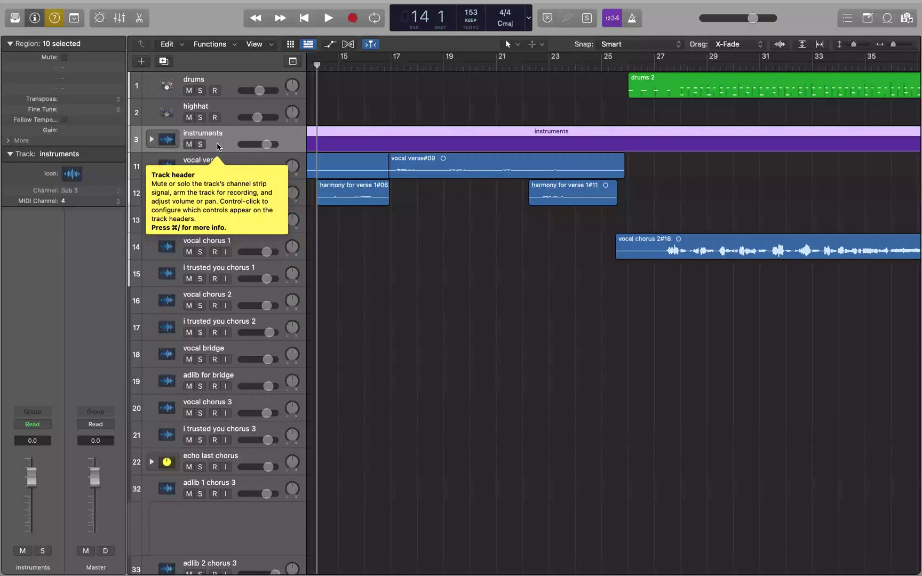
- Expand the instruments stack to check its piano 2 and french horn subtracks, and collapse it again, ending on vocal verse
{"action": "key", "text": "ctrl+Right"}
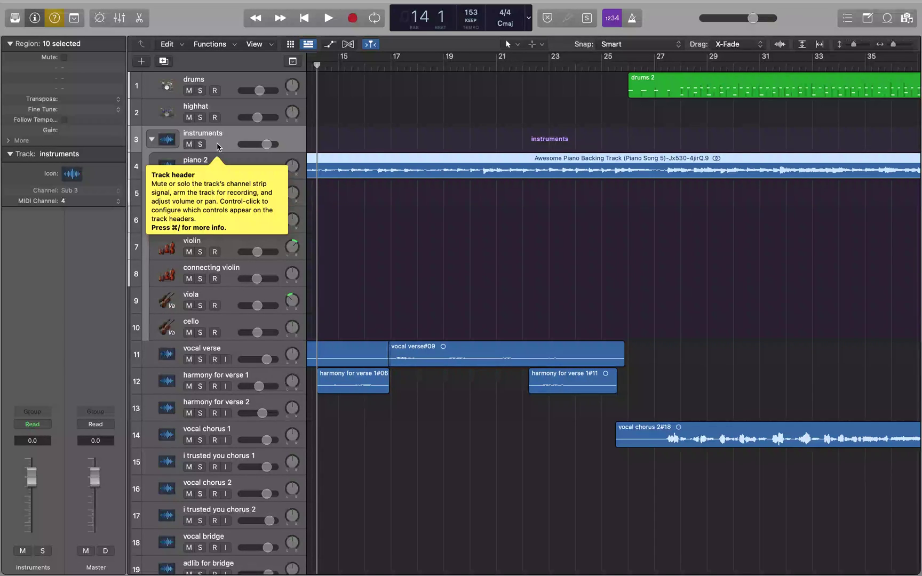
{"action": "left_click", "coordinate": [188, 163]}
{"action": "left_click", "coordinate": [189, 191]}
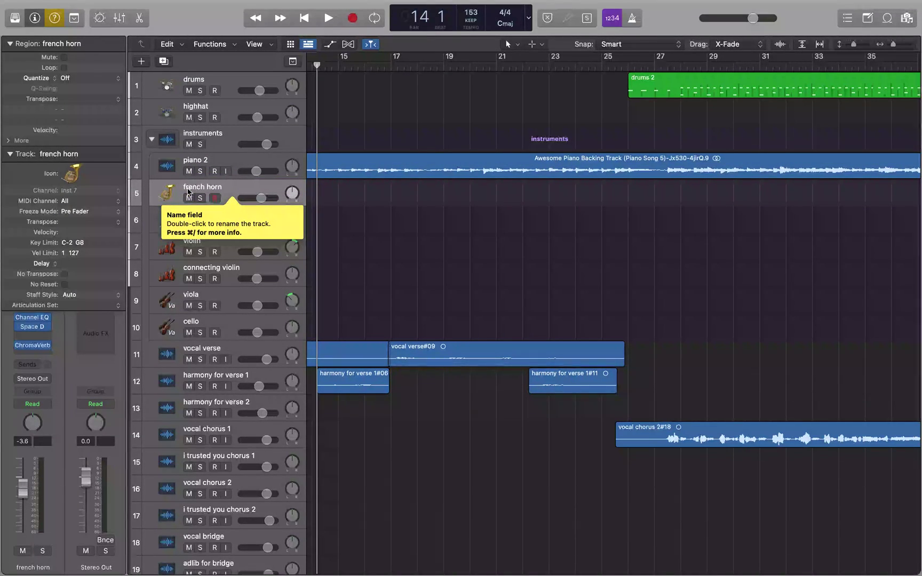
{"action": "key", "text": "super+Up"}
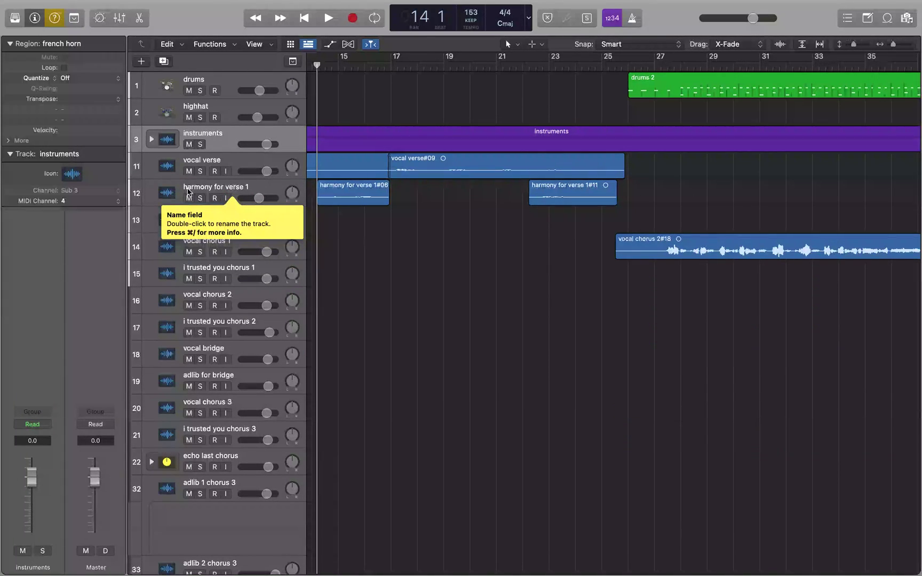
{"action": "left_click", "coordinate": [188, 166]}
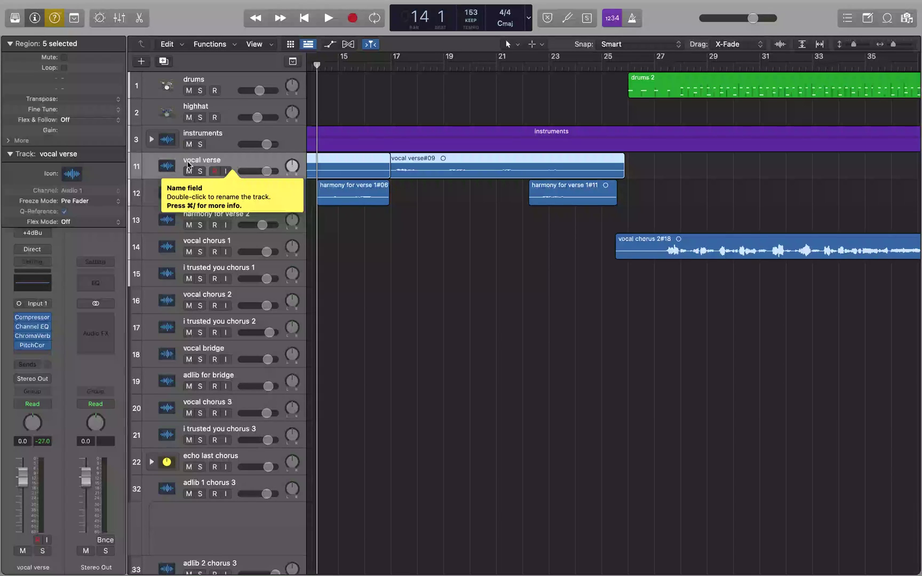
- Flatten the instruments stack into individual tracks and check the french horn, piano 2 and highhat tracks
{"action": "left_click", "coordinate": [216, 146]}
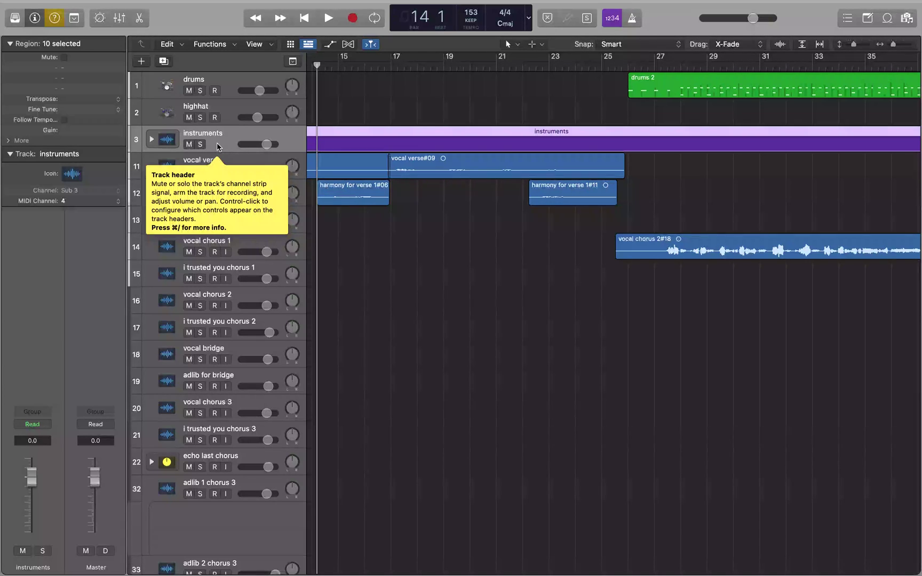
{"action": "key", "text": "super+shift+u"}
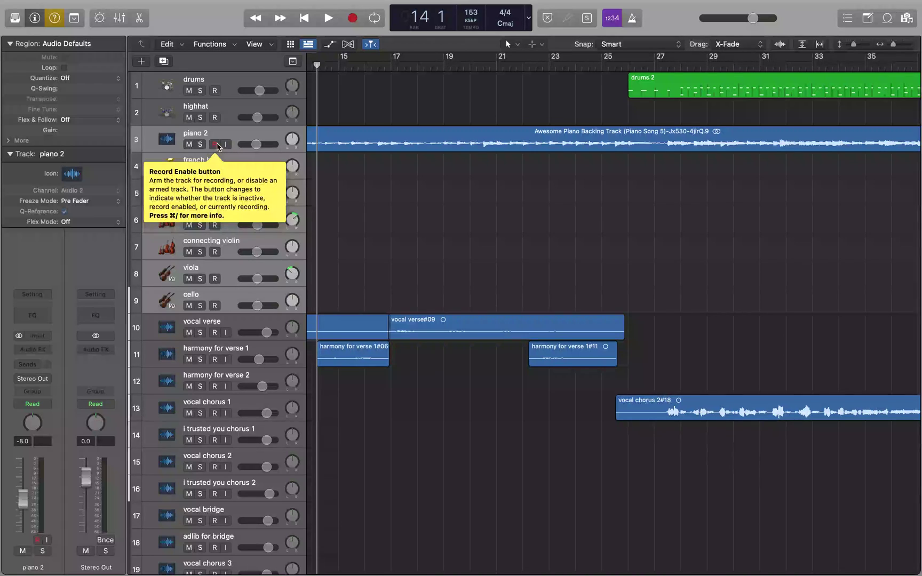
{"action": "left_click", "coordinate": [190, 163]}
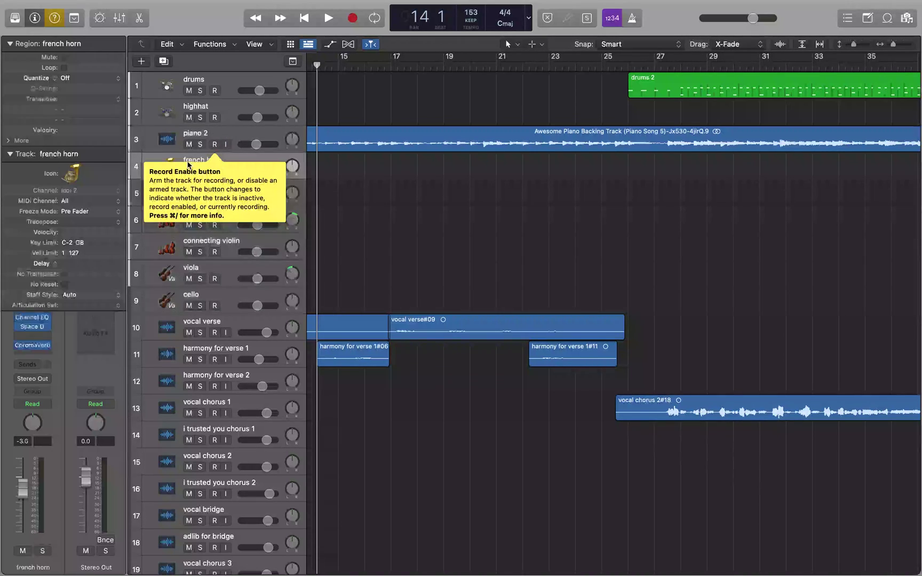
{"action": "left_click", "coordinate": [188, 137]}
{"action": "left_click", "coordinate": [187, 110]}
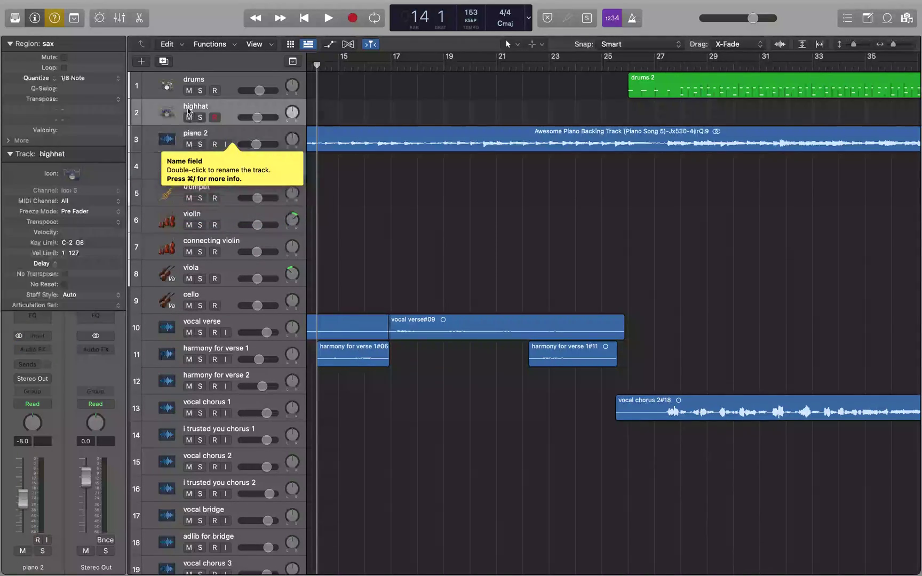